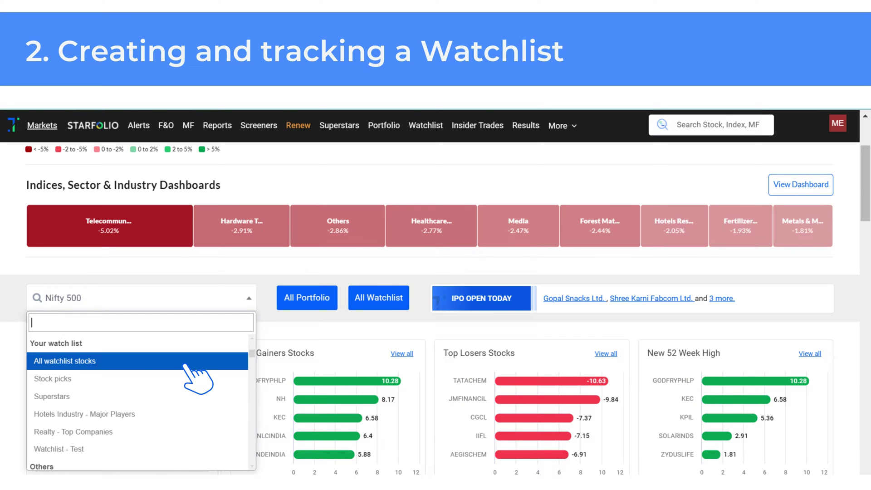
# - Switch the dashboard to All watchlist stocks, then choose the live portfolio/watchlist alerts option
pyautogui.click(186, 363)
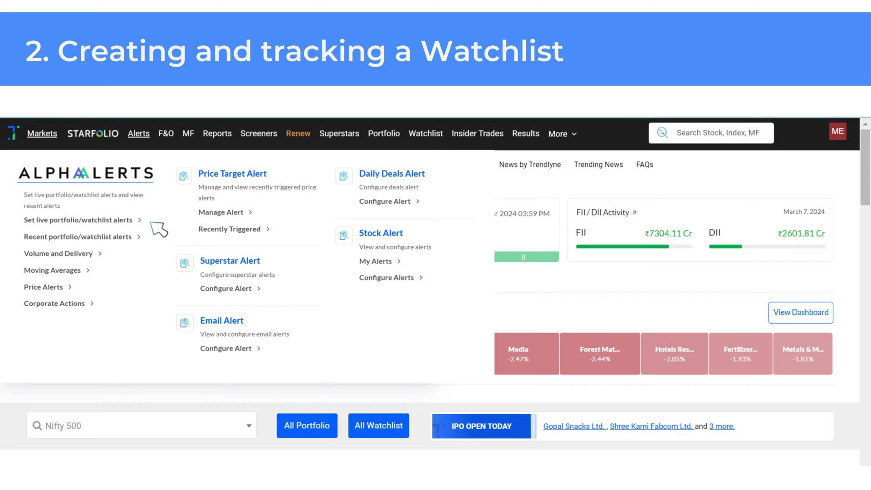
pyautogui.click(146, 218)
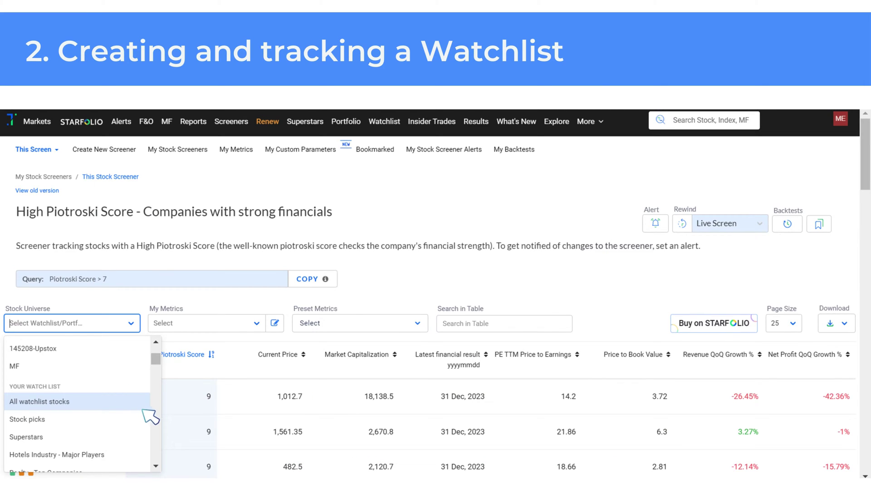
# - Set the Piotroski screener's Stock Universe to All watchlist stocks
pyautogui.click(132, 402)
pyautogui.click(133, 401)
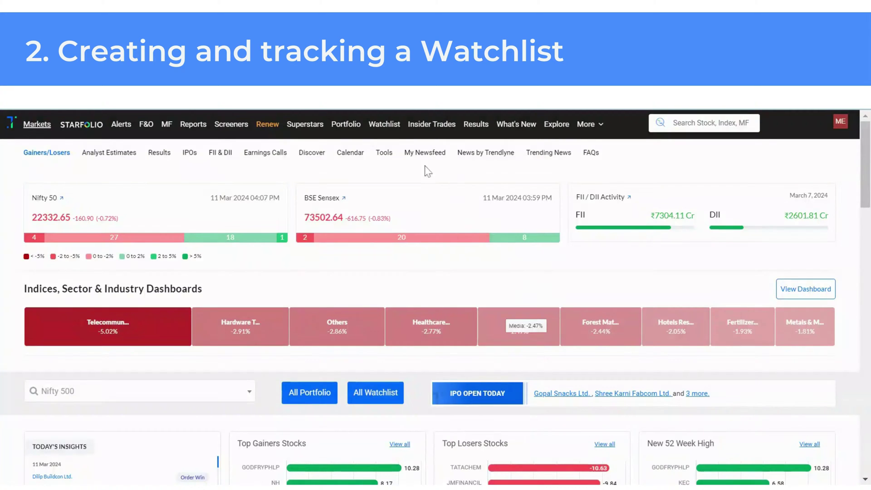
# - Create a watchlist titled 'FMCG Companies' with description 'Major FMCG Players'
pyautogui.moveTo(398, 130)
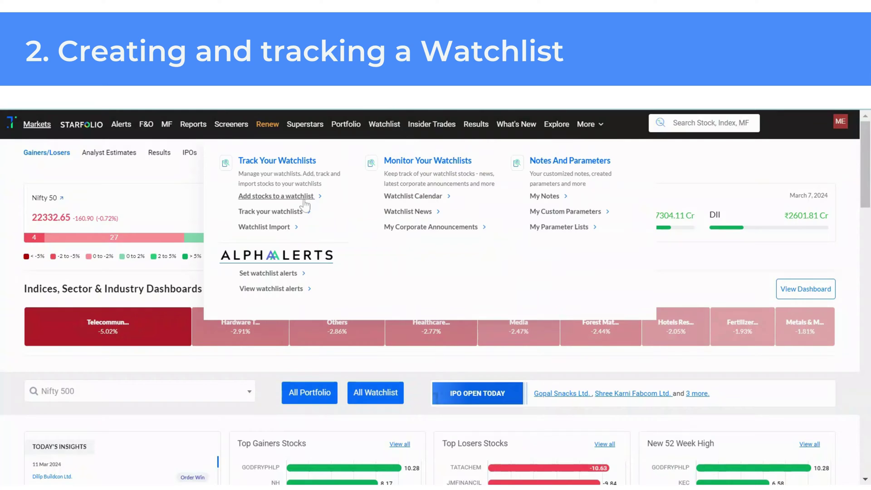
pyautogui.click(304, 200)
pyautogui.click(834, 206)
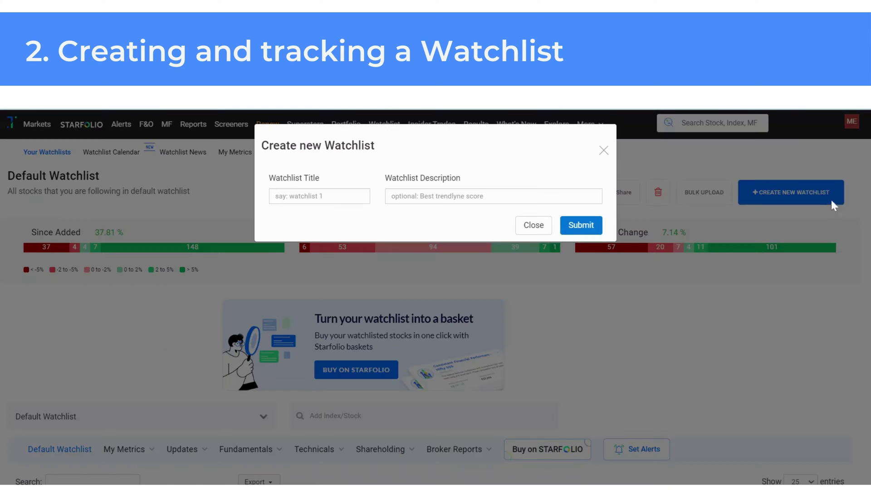
pyautogui.click(330, 194)
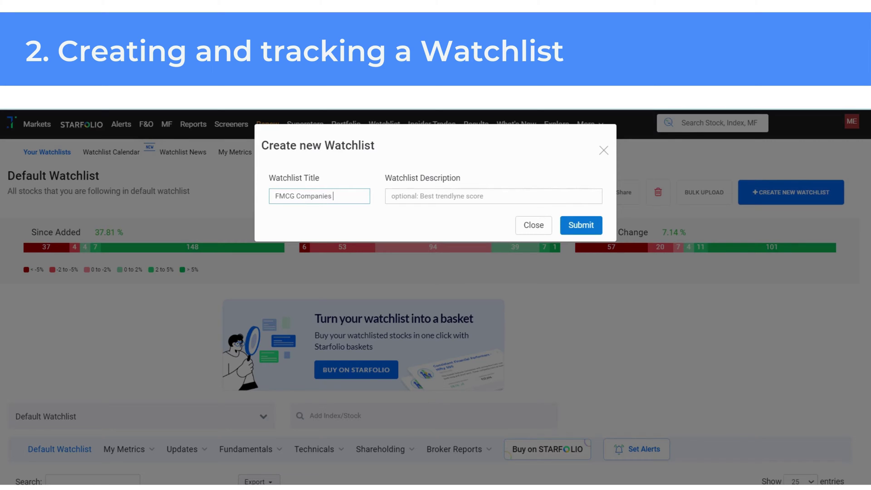
pyautogui.click(454, 196)
pyautogui.write('Major FMCG Players')
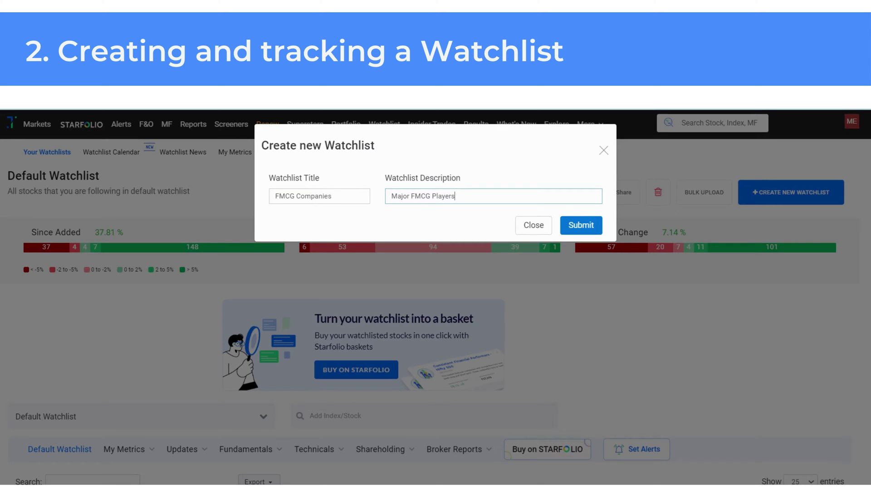
pyautogui.click(601, 221)
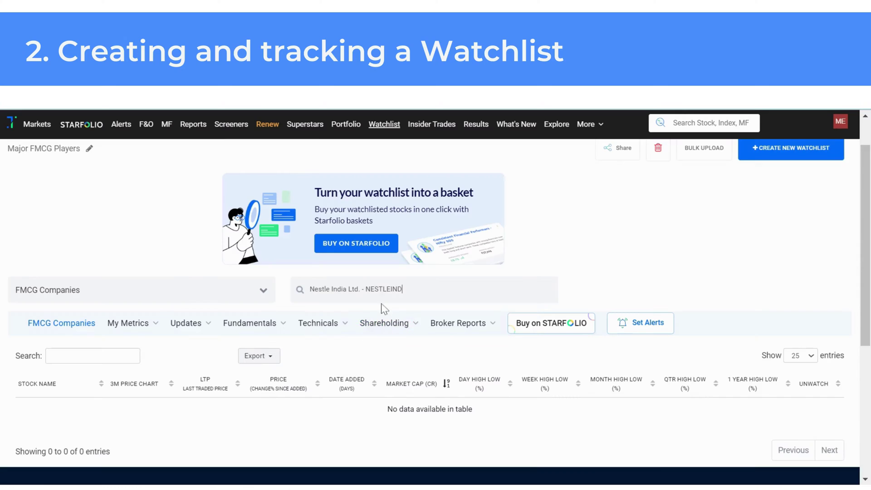
pyautogui.click(383, 307)
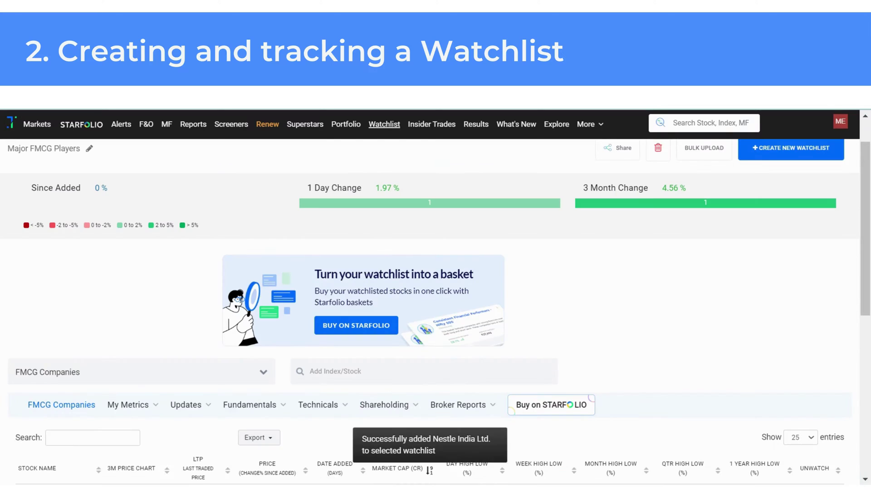
# - Add Dabur India and Marico to the FMCG Companies watchlist
pyautogui.write('d')
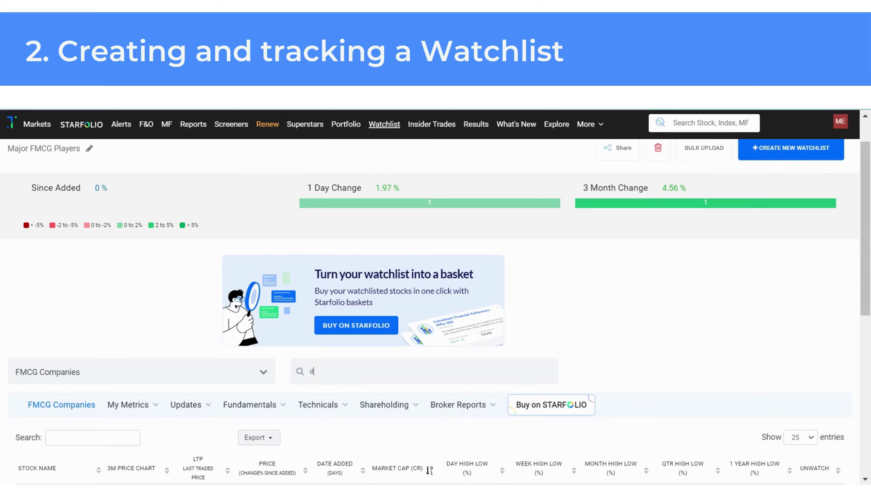
pyautogui.write('abur')
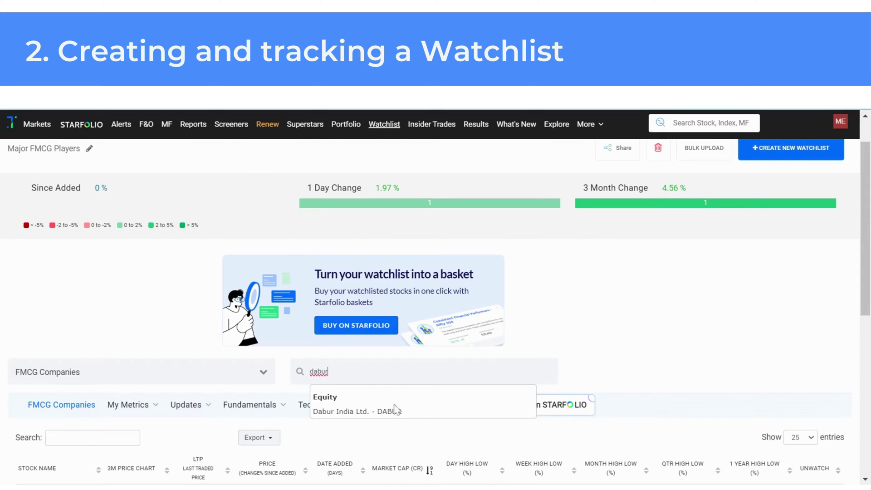
pyautogui.click(390, 411)
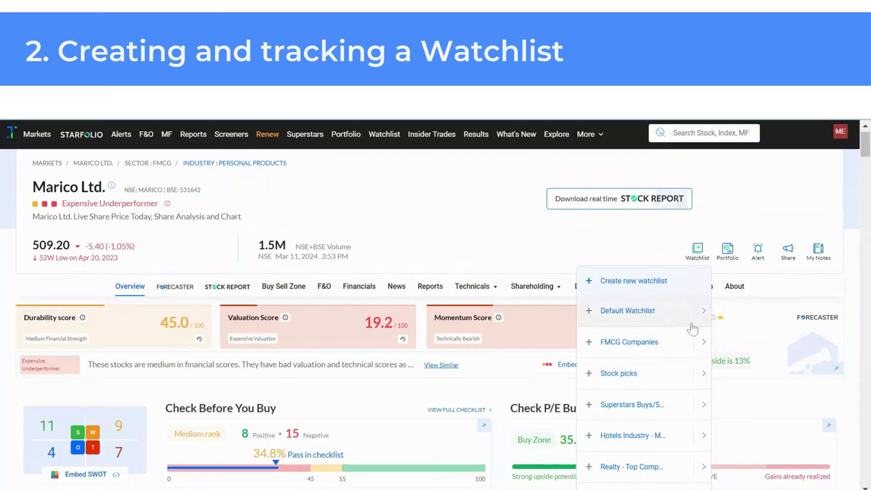
pyautogui.click(683, 351)
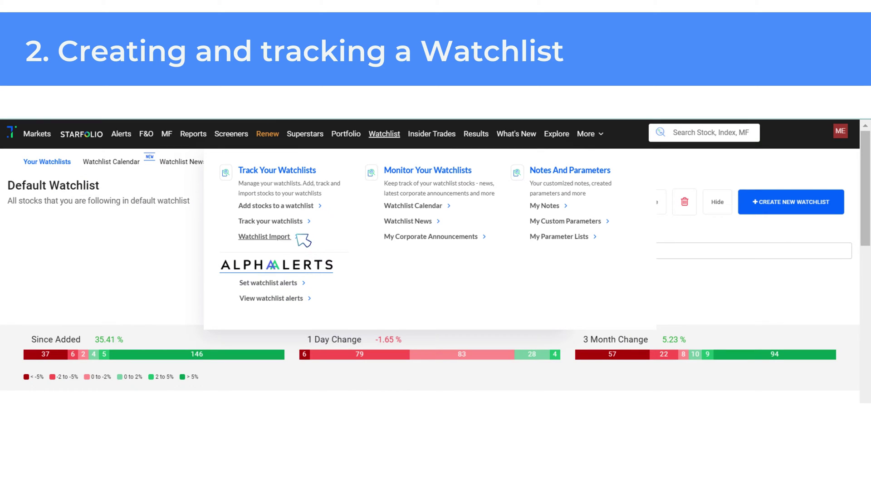
# - Open Watchlist Import, expand the Bulk Upload panel, and upload the chosen stock file
pyautogui.click(297, 235)
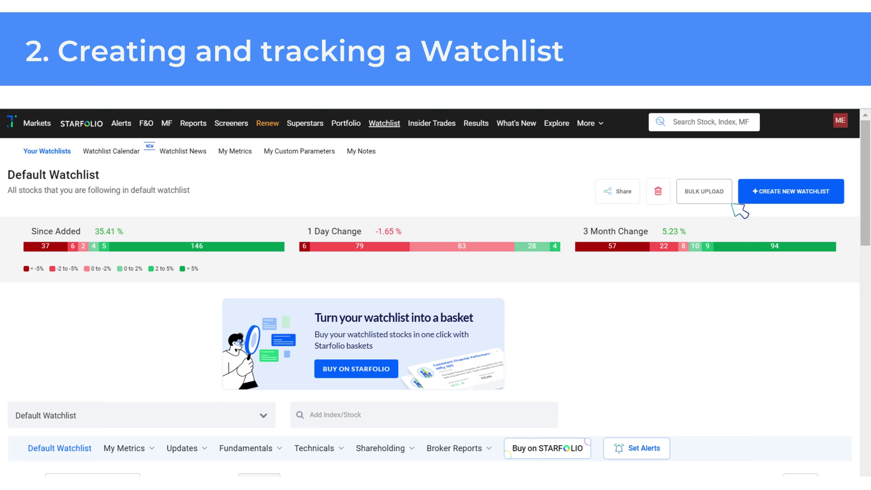
pyautogui.click(725, 198)
pyautogui.click(730, 202)
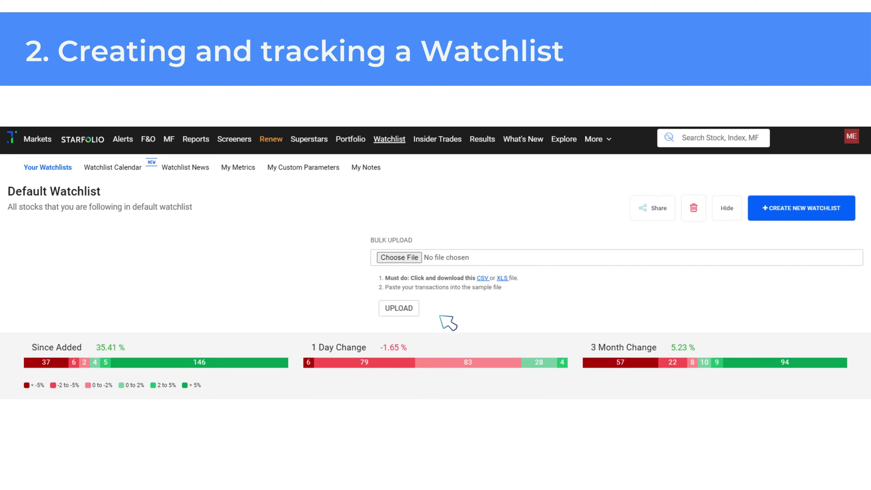
pyautogui.click(427, 305)
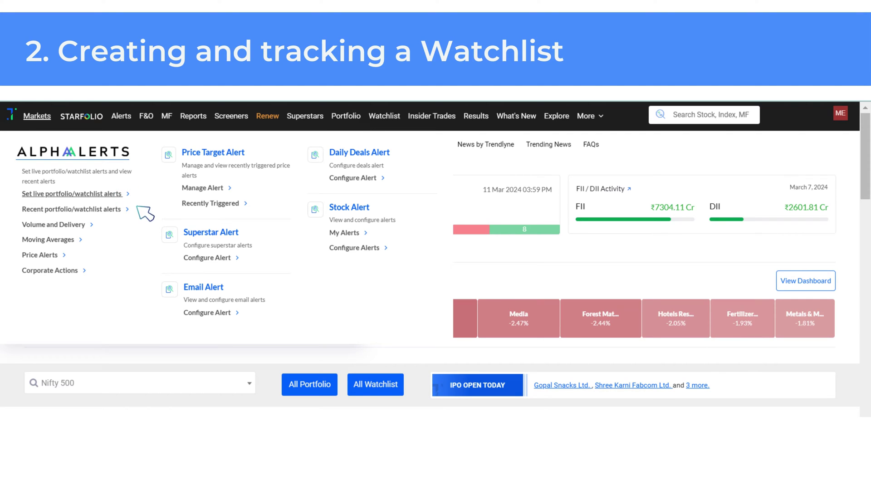
# - Pick Set live portfolio/watchlist alerts, then return to the Default Watchlist page
pyautogui.click(127, 196)
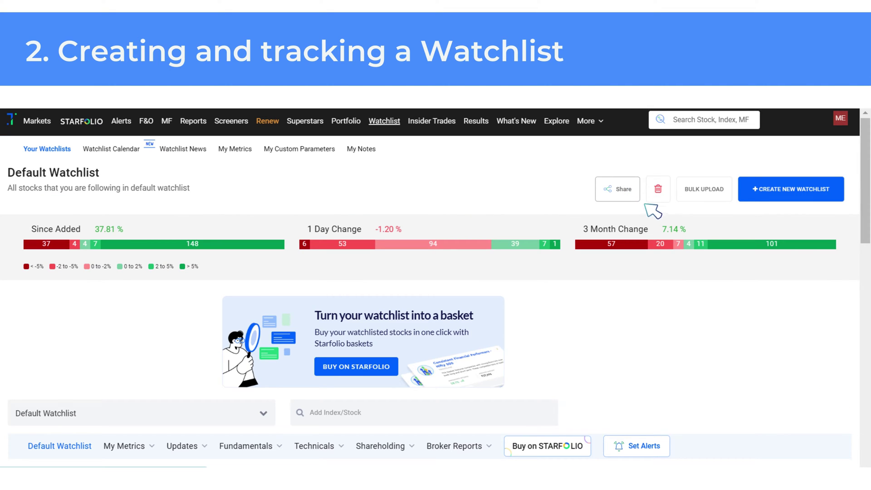
# - Set the Hotels Industry - Major Players watchlist to Make Public in the Share settings
pyautogui.click(636, 195)
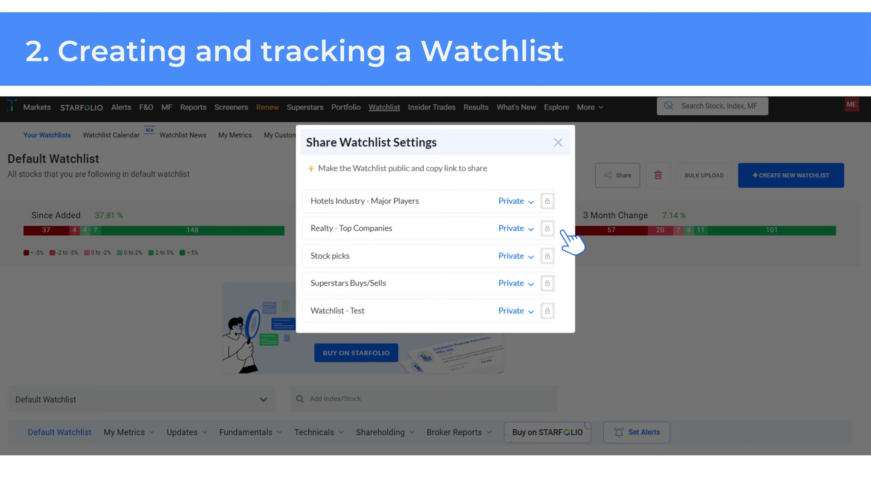
pyautogui.click(529, 228)
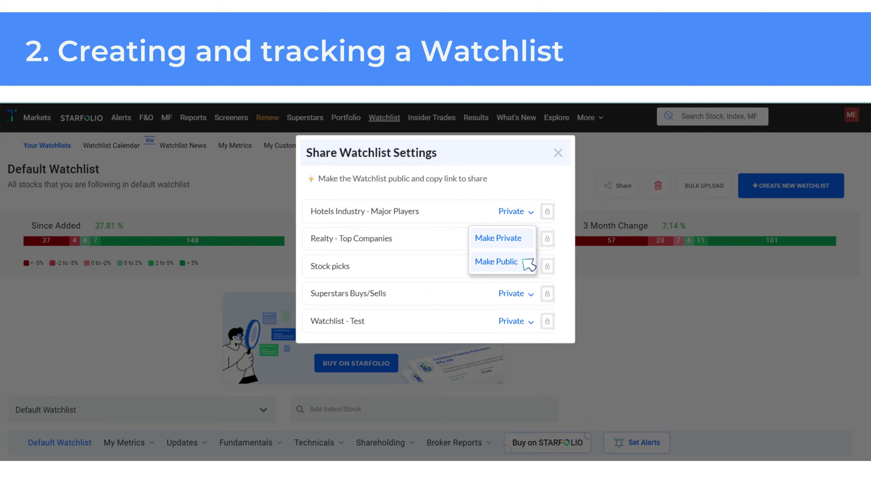
pyautogui.click(534, 266)
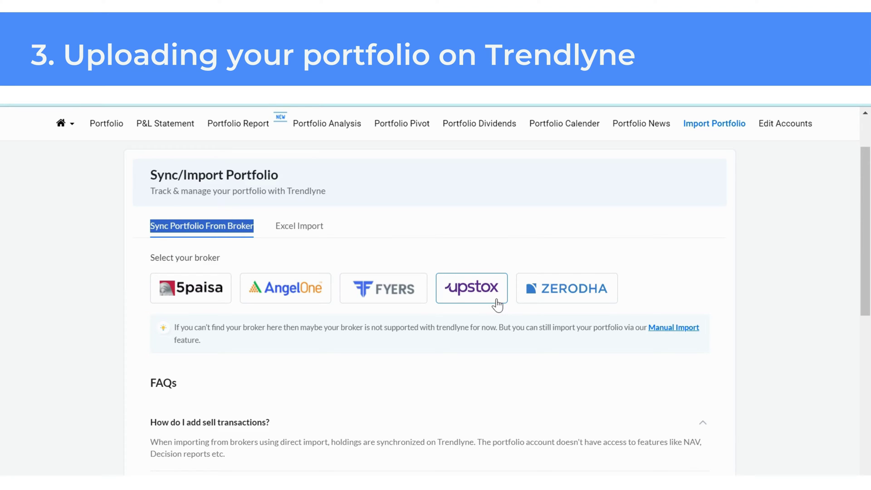
# - Sync the portfolio from Upstox by entering the account PIN, then review the loaded holdings
pyautogui.click(497, 305)
pyautogui.click(497, 350)
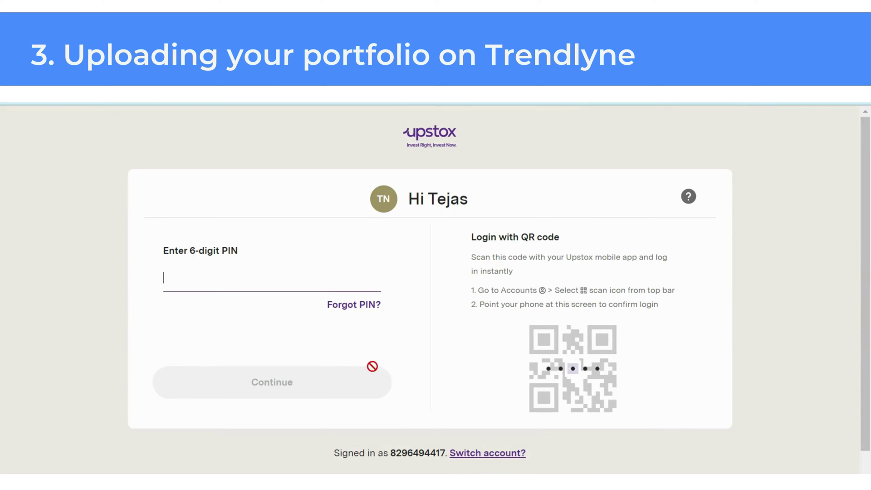
pyautogui.hotkey('ctrl', 'v')
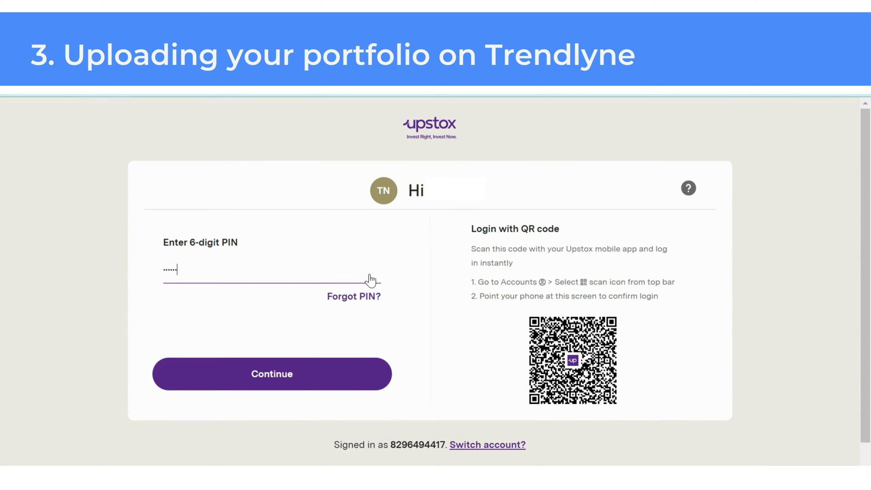
pyautogui.press('Return')
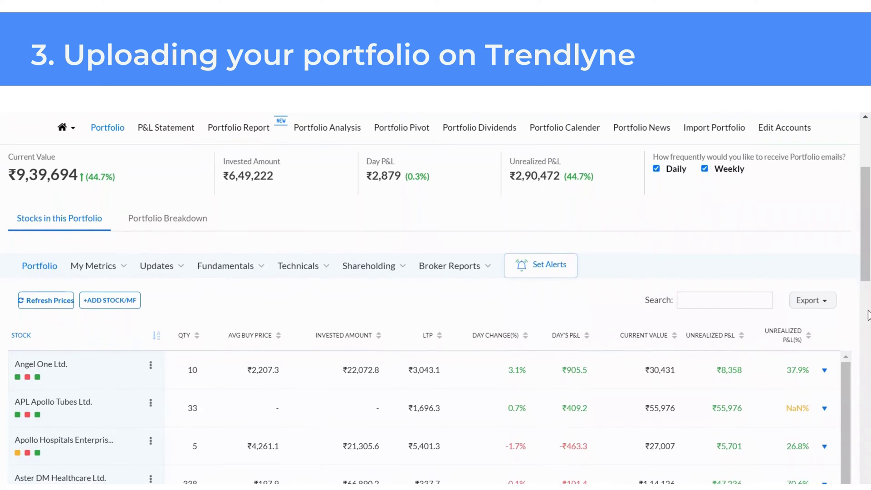
pyautogui.scroll(-1, 867, 315)
pyautogui.scroll(-2, 868, 316)
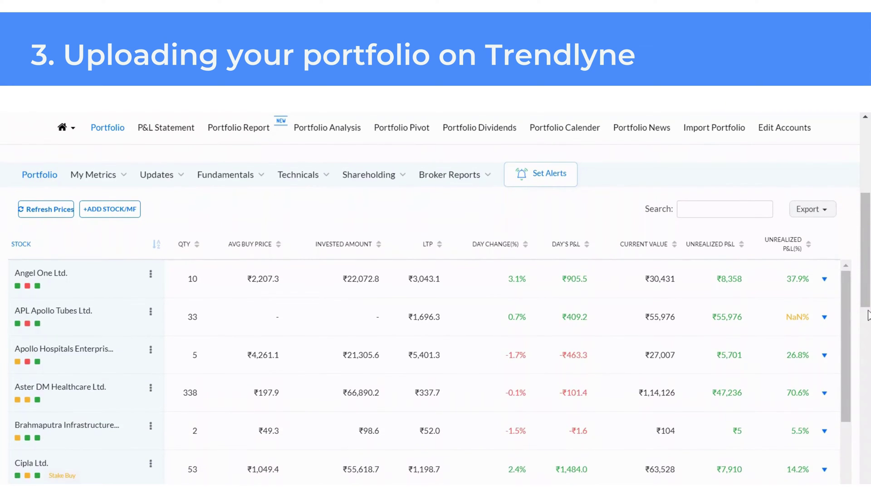
pyautogui.scroll(-2, 868, 315)
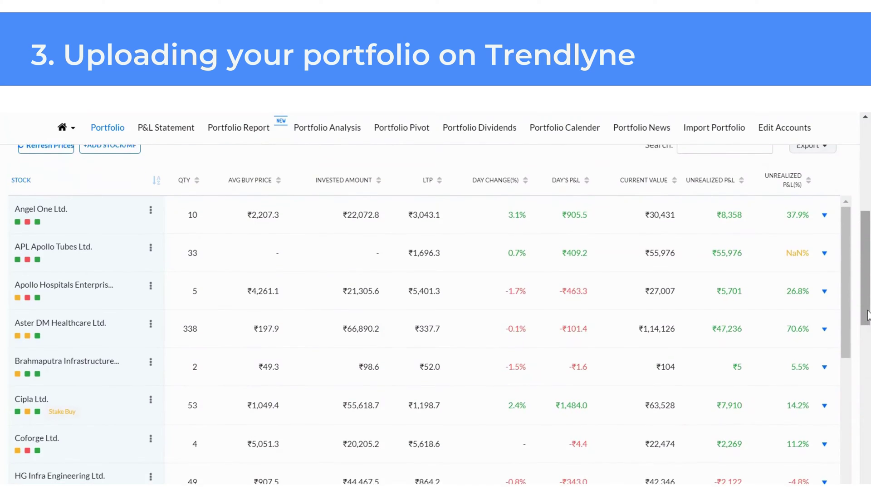
pyautogui.scroll(-3, 868, 316)
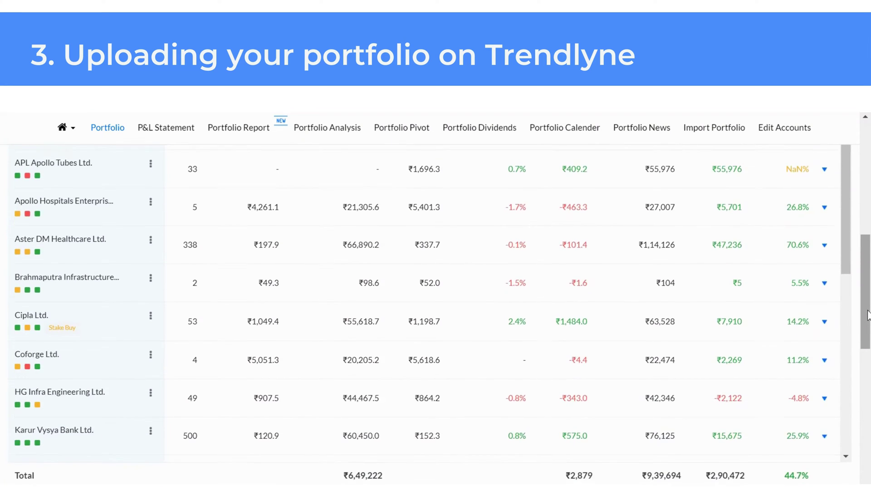
pyautogui.scroll(-1, 868, 315)
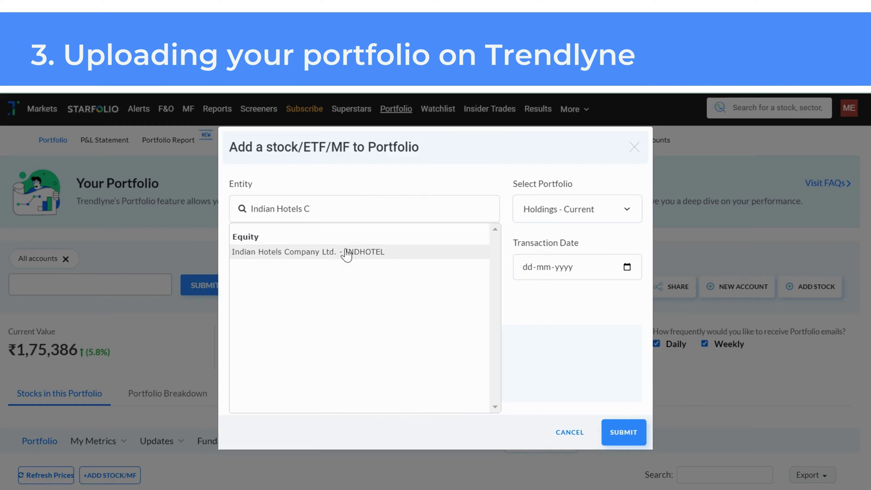
# - Add 25 INDHOTEL shares at 400, dated 10-02-2023, to Holdings - Current
pyautogui.click(347, 252)
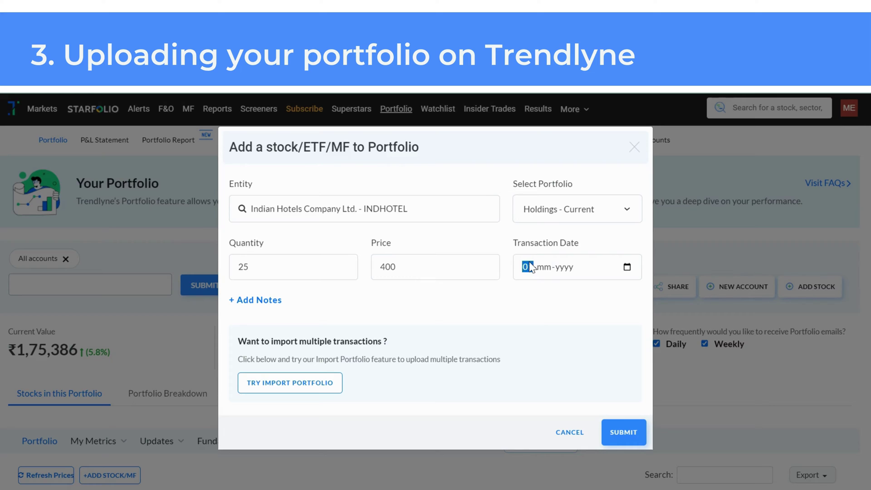
pyautogui.write('10-02-2023')
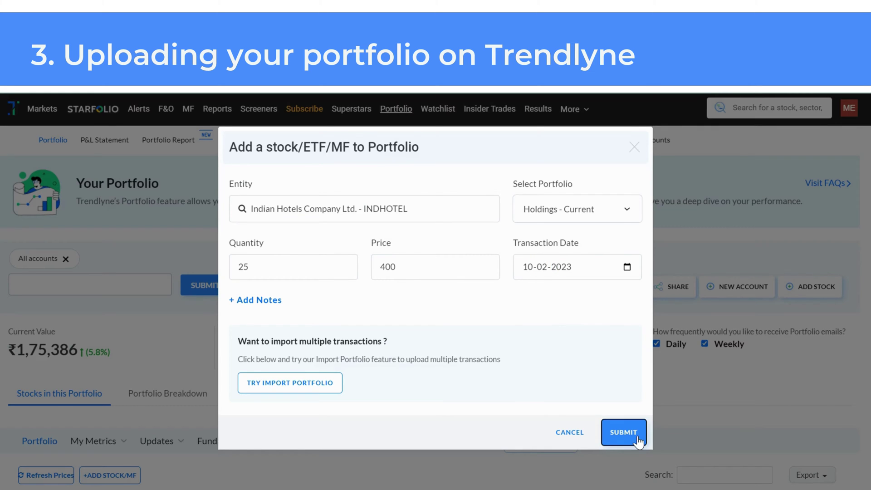
pyautogui.click(624, 432)
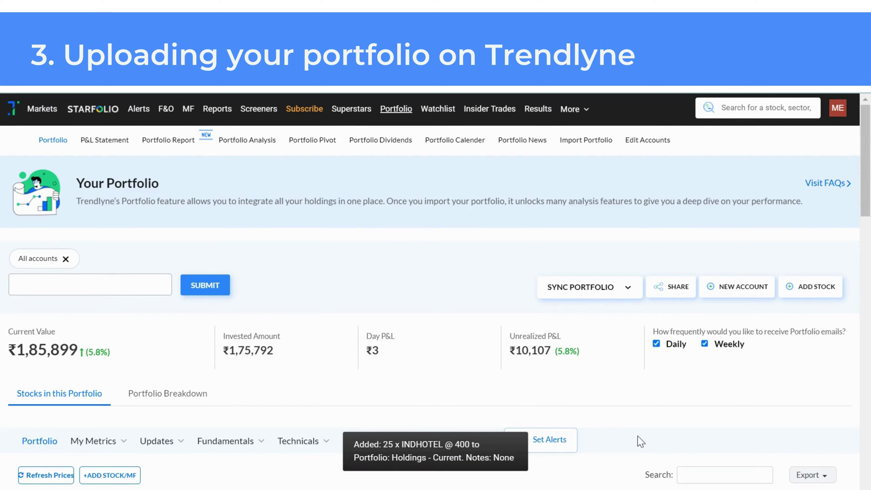